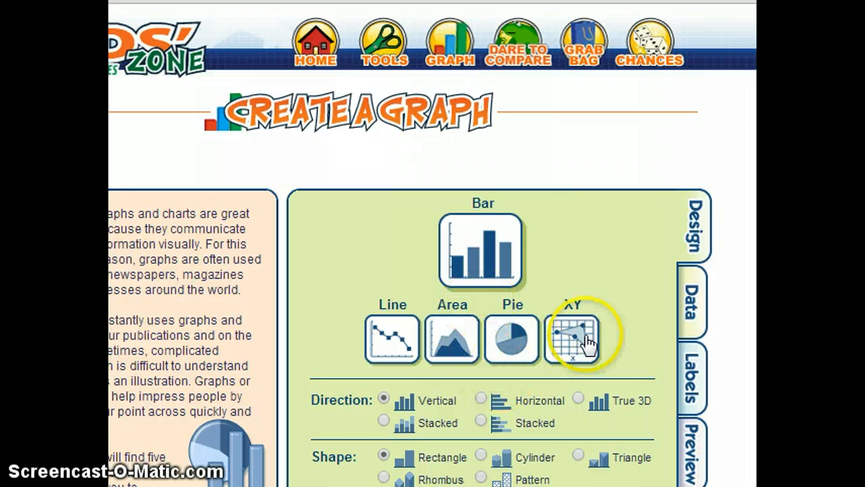
Open the graph's data settings and title the graph "Favourite Pets"
left_click(691, 314)
left_click(427, 165)
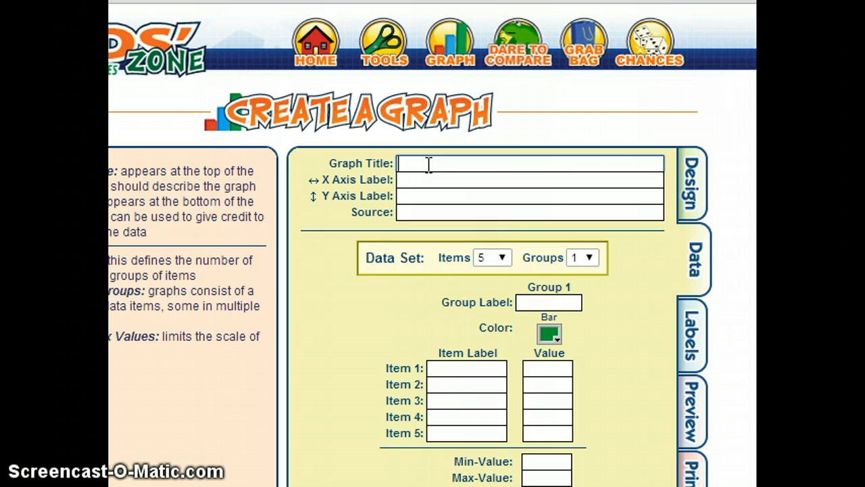
type("NO")
key("BackSpace")
key("BackSpace")
type("F")
type("ac")
key("BackSpace")
type("vourite Pets")
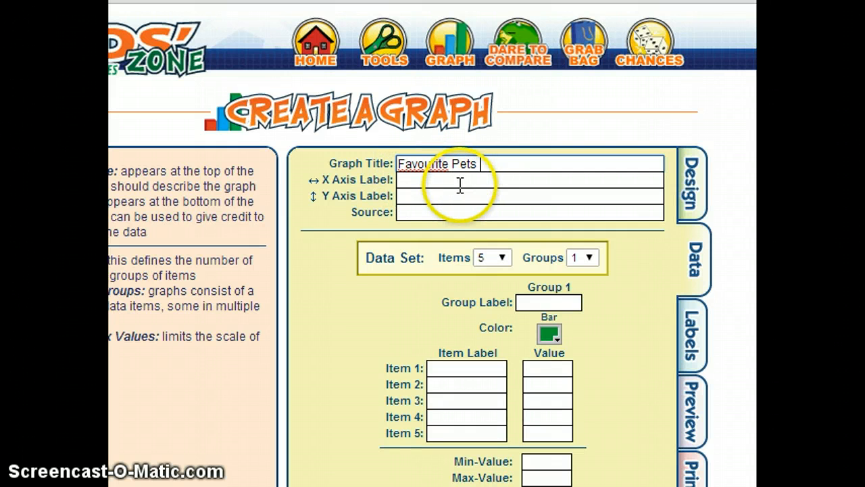
Label the graph's X axis "Types of Animals"
left_click(460, 184)
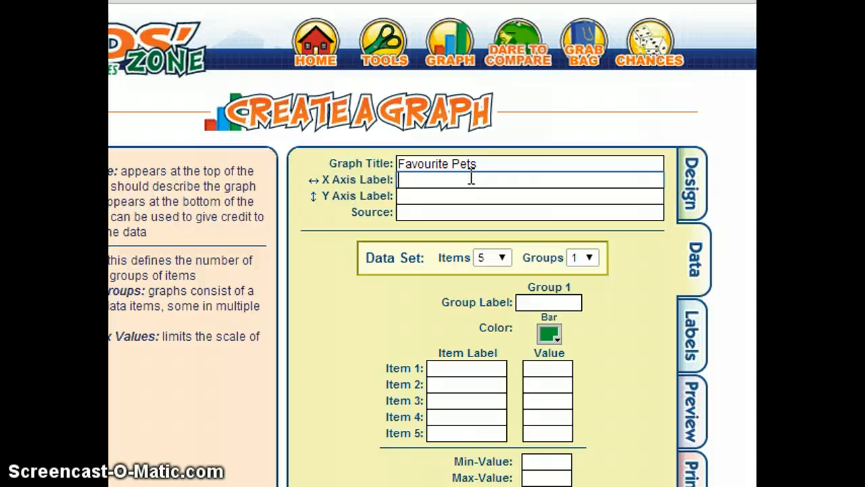
type("Types of Ani")
key("BackSpace")
key("BackSpace")
type("ni")
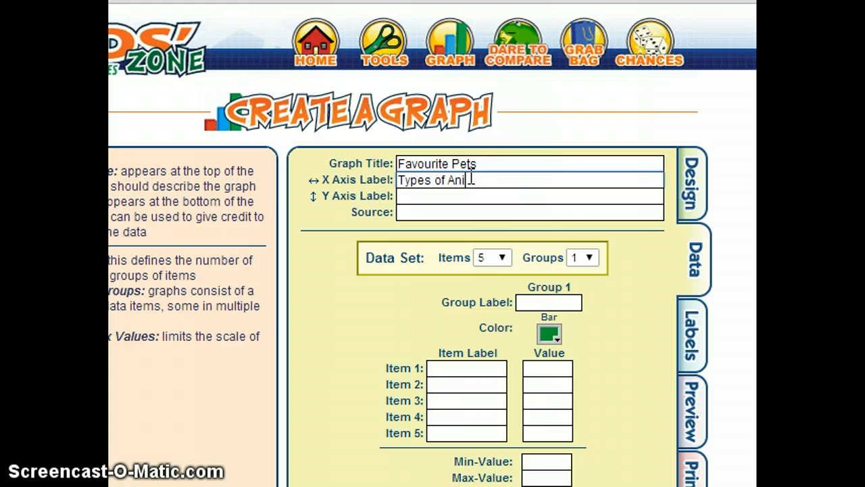
type("mals")
Label the Y axis "Number of Animals" and enter "Our class" as the data source
key("Tab")
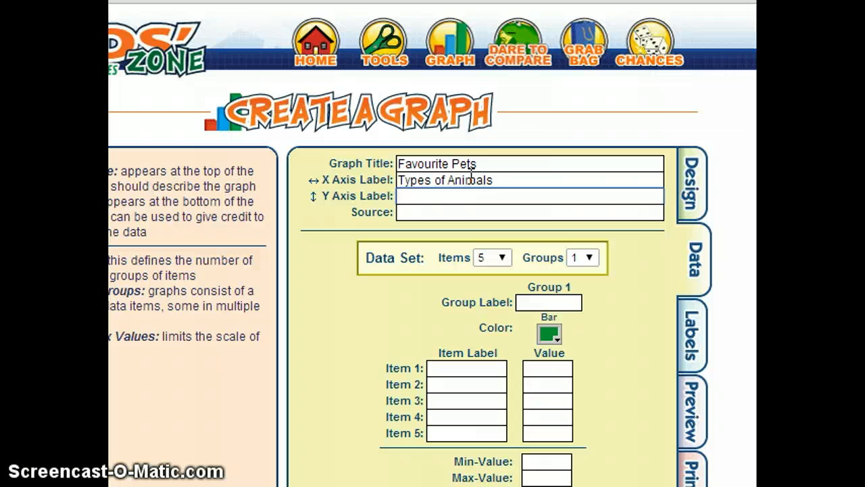
type("Number of A")
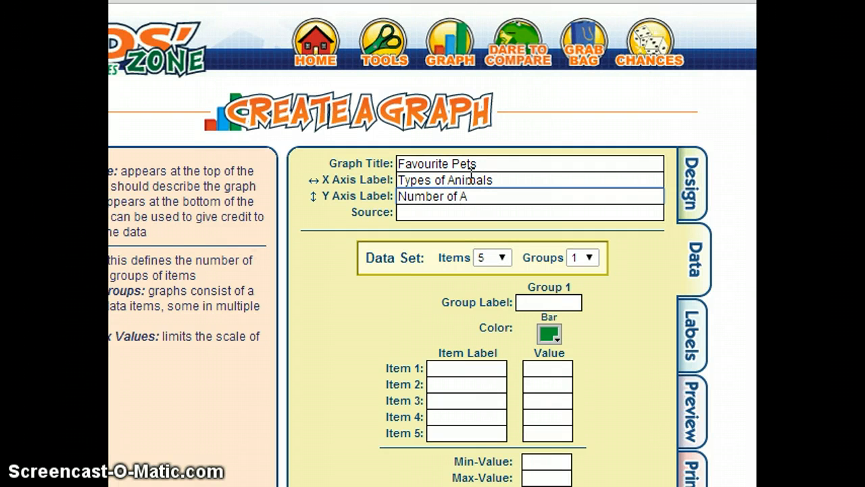
type("nimals")
key("Tab")
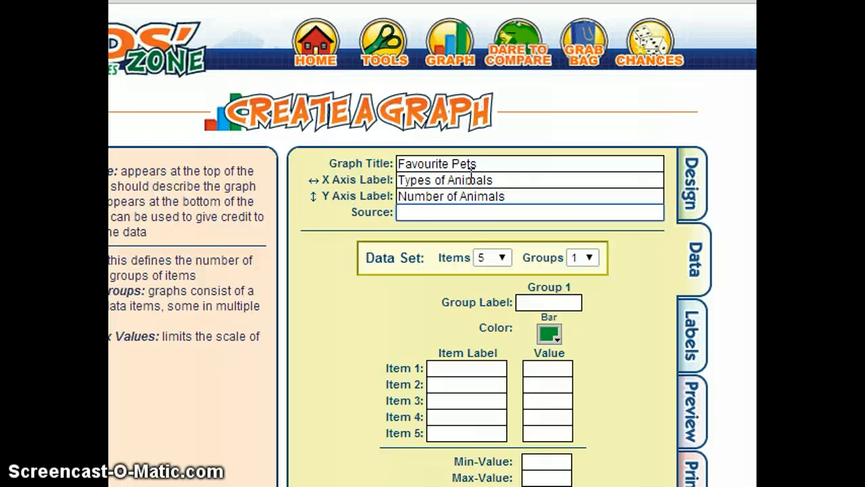
type("Our class")
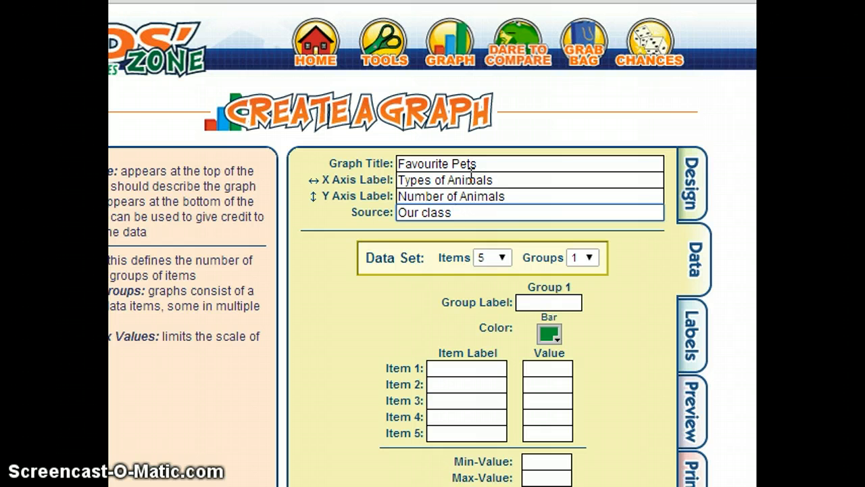
Keep the data set at five items and label them Dog, Cat, Bird, Snake and Turtle, in that order
left_click(502, 258)
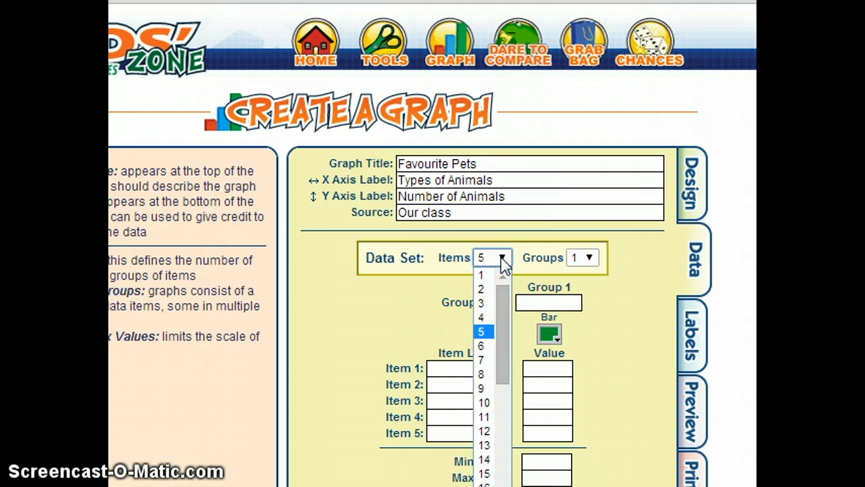
left_click(502, 258)
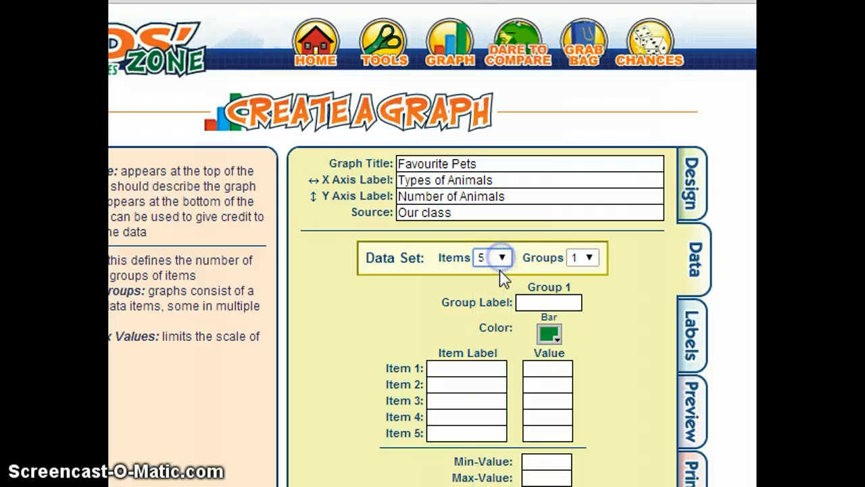
left_click(461, 367)
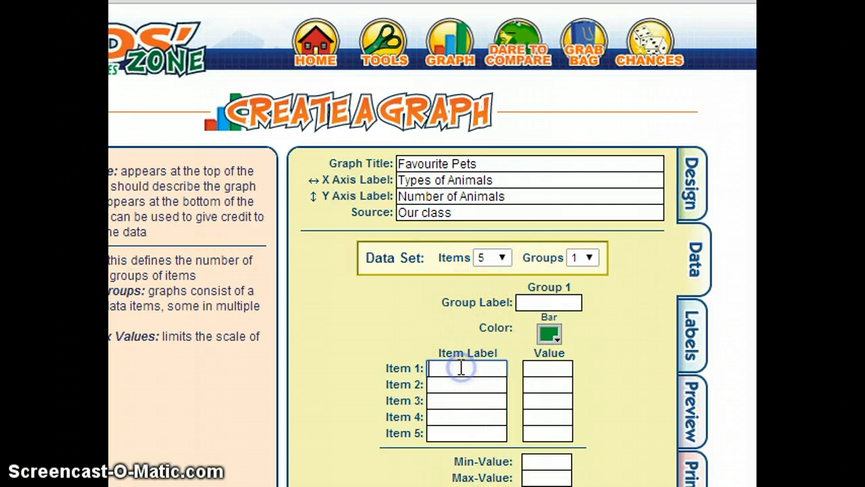
type("Dog")
key("Tab")
key("Tab")
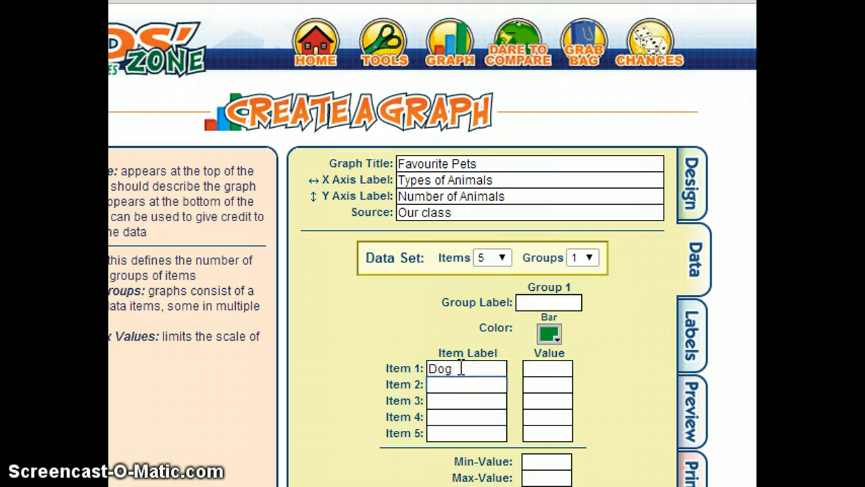
type("Cat")
left_click(458, 401)
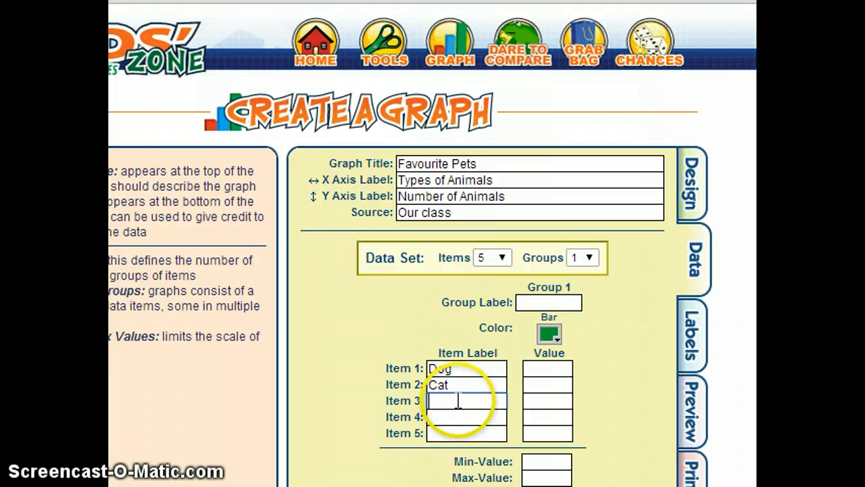
type("Bird")
left_click(449, 413)
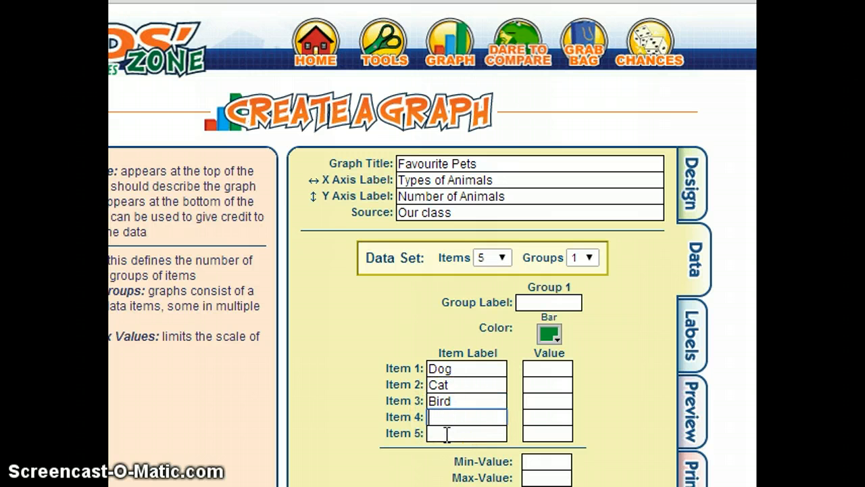
type("Snake")
left_click(439, 435)
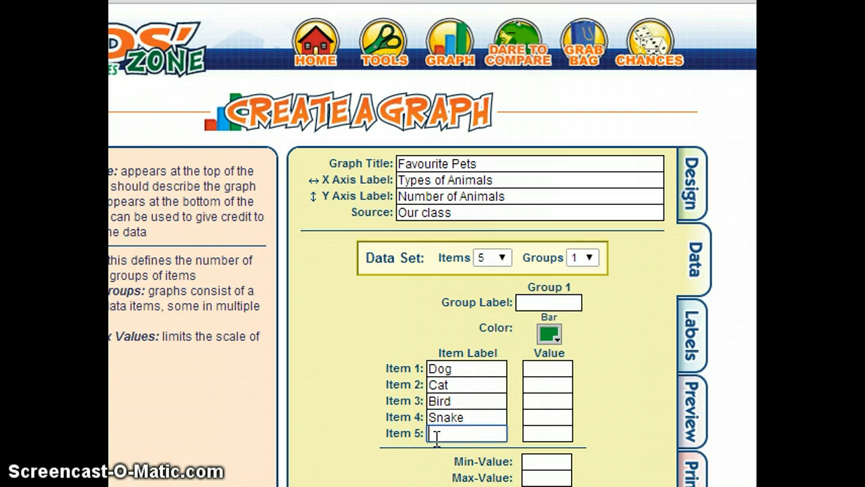
type("Turtle")
Enter the item values: Dog 5, Cat 7, Bird 8, Snake 1 and Turtle 4
left_click(563, 371)
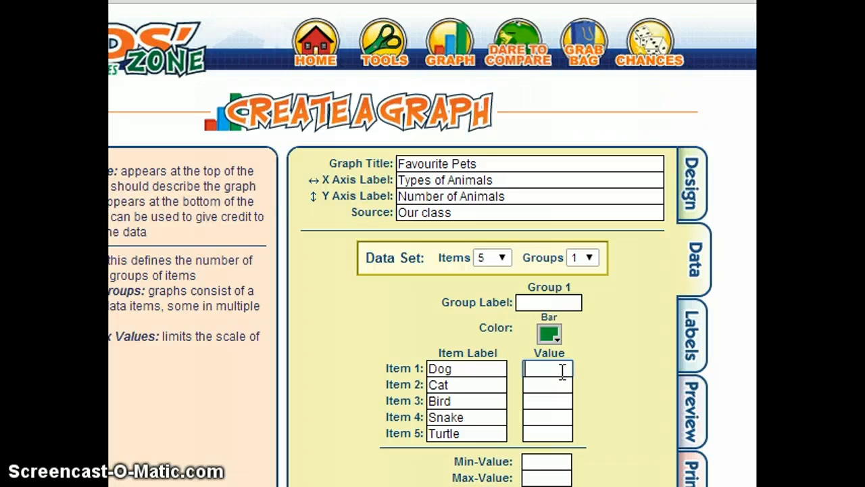
type("5")
left_click(547, 379)
type("7")
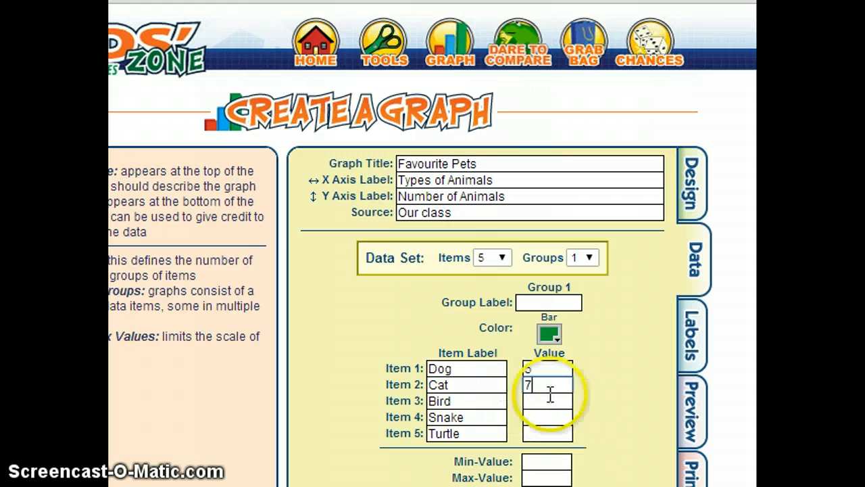
left_click(542, 404)
type("8")
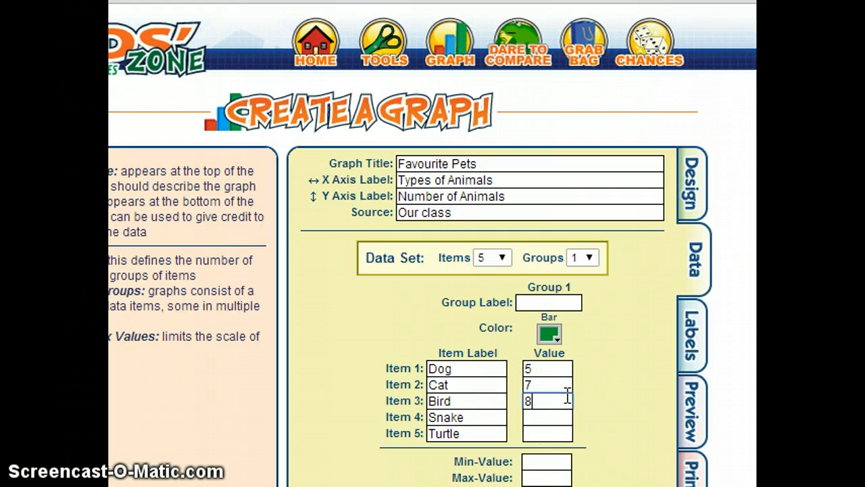
left_click(544, 418)
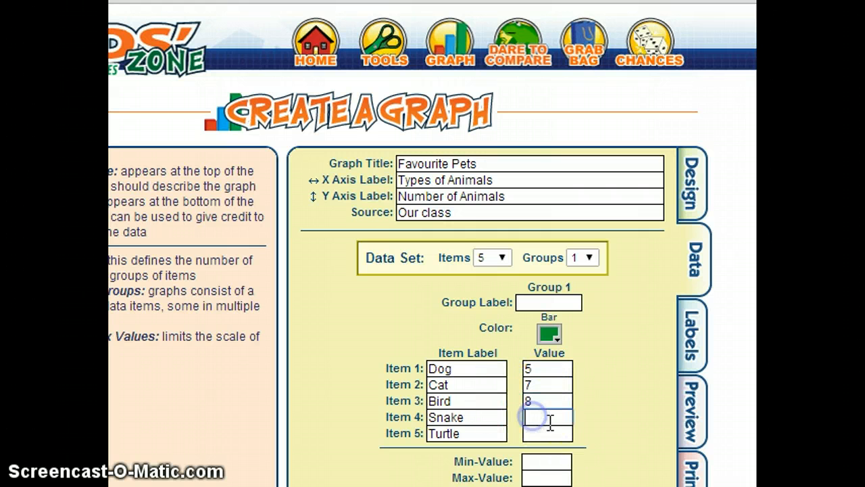
type("1")
left_click(530, 433)
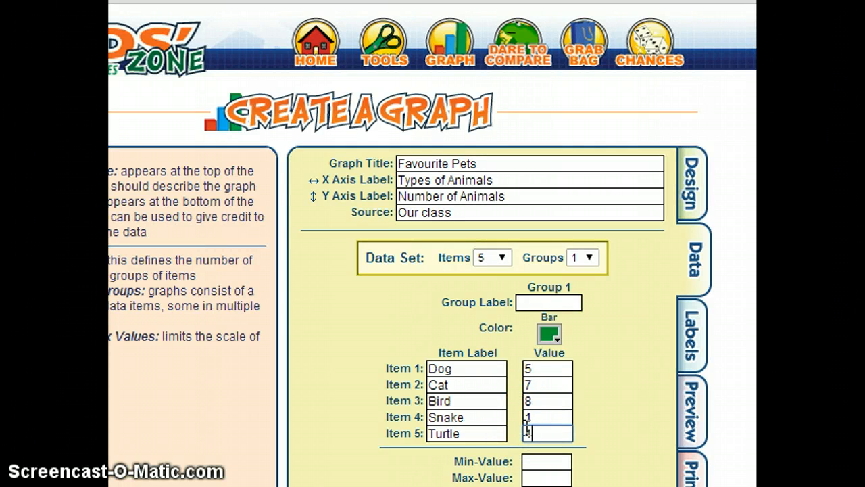
type("4")
Set the graph scale's minimum value to 0 and its maximum value to 10
left_click(545, 462)
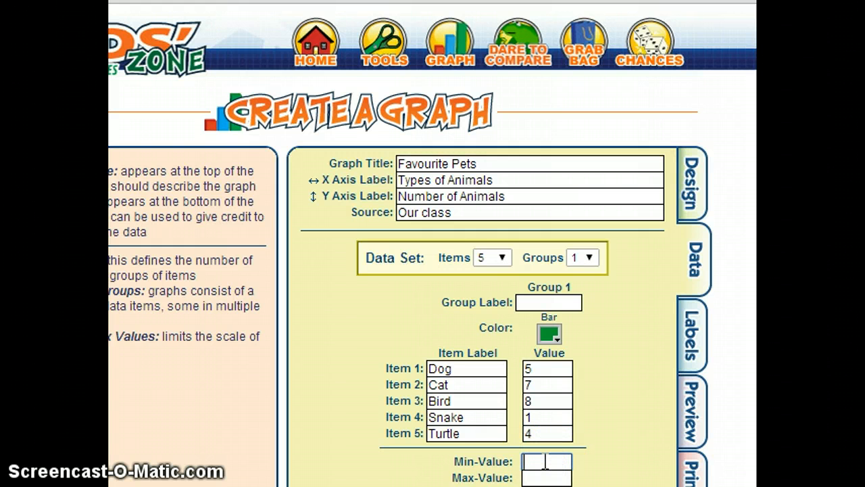
left_click(546, 462)
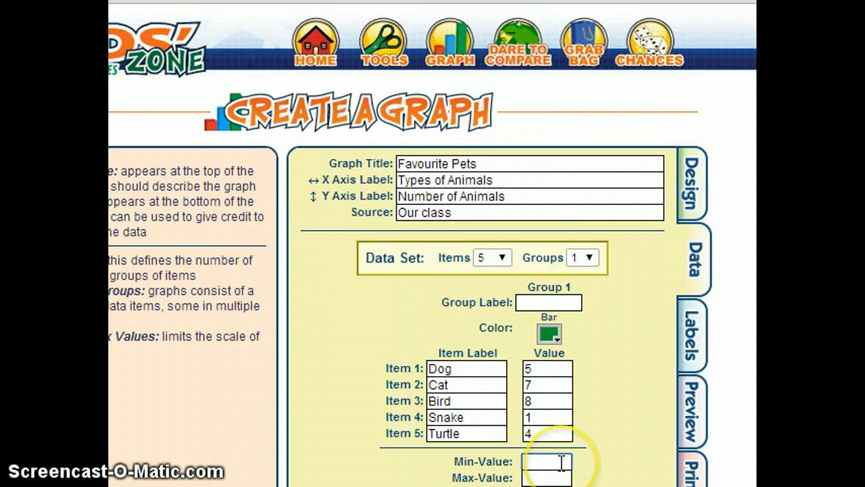
type("0")
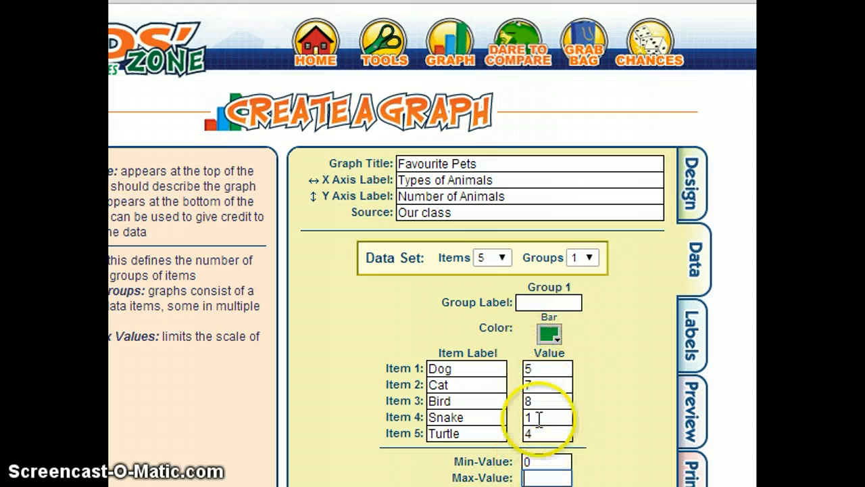
left_click(527, 401)
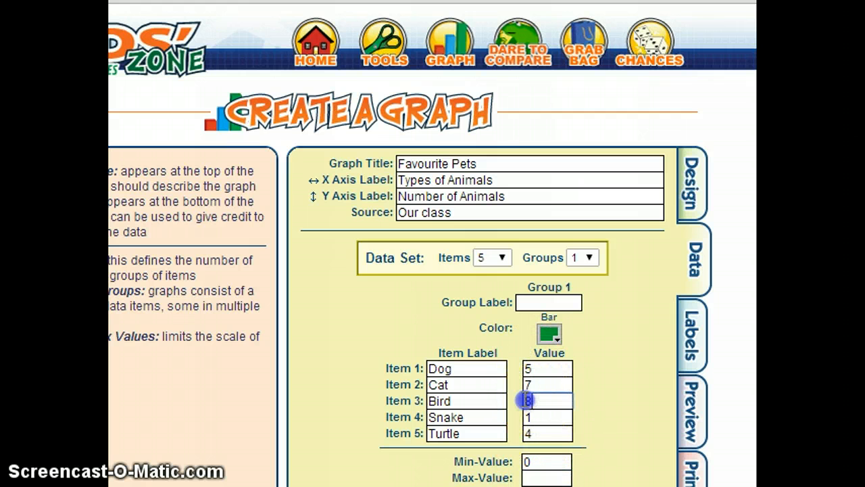
left_click(548, 476)
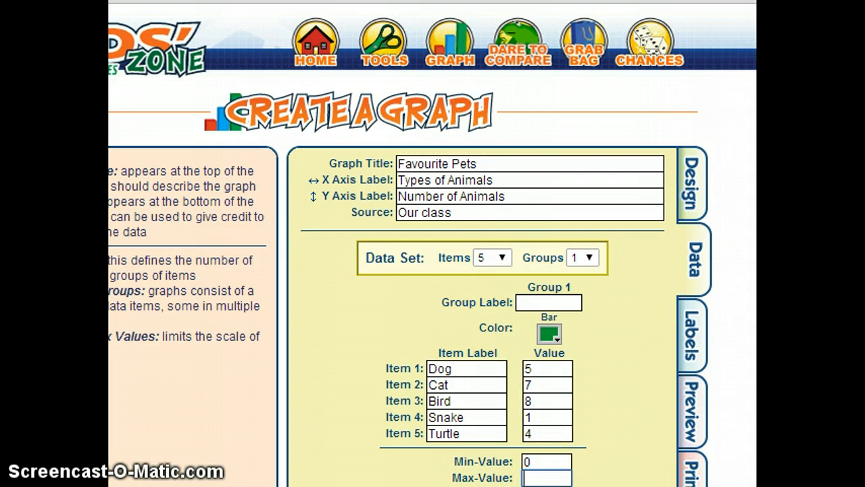
type("10")
Preview the bar graph and check its title, axis labels, source and bars
left_click(693, 402)
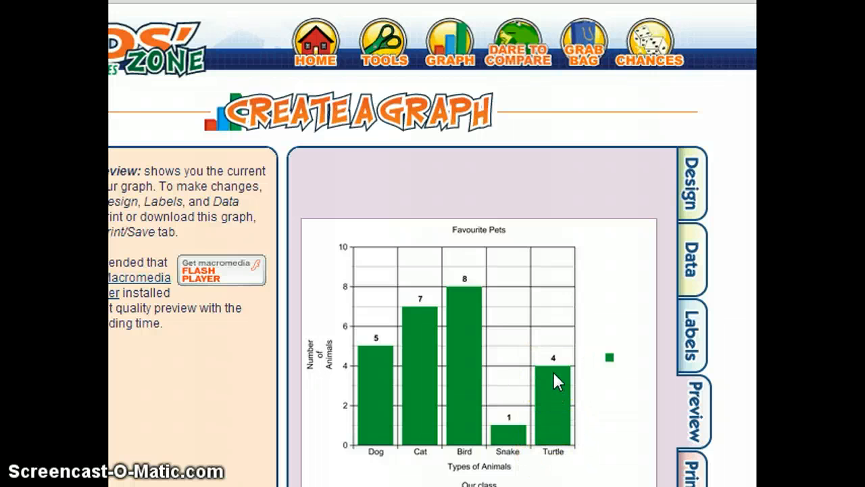
left_click(502, 231)
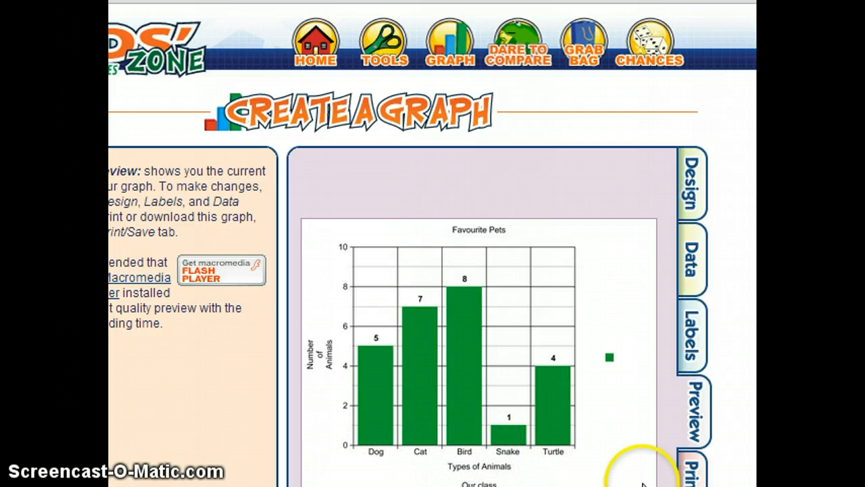
left_click_drag(644, 486, 629, 460)
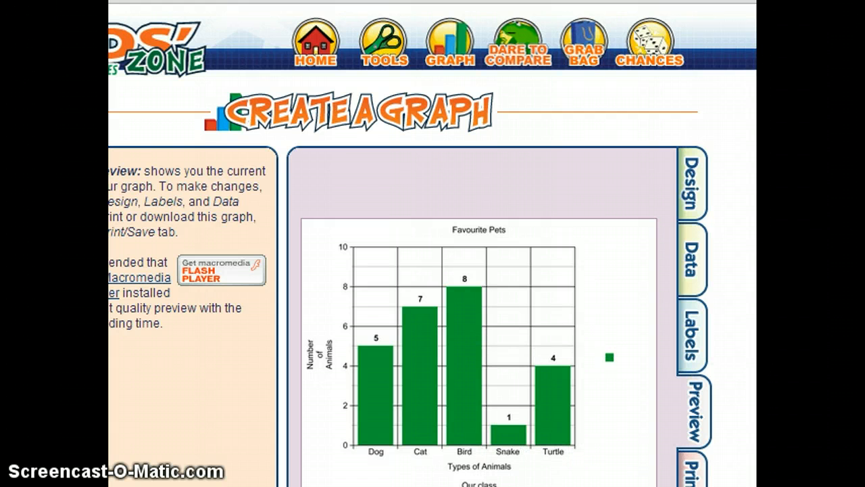
Open the graph's print and save options, which cover printing, downloading and emailing
scroll(759, 295, "down", 3)
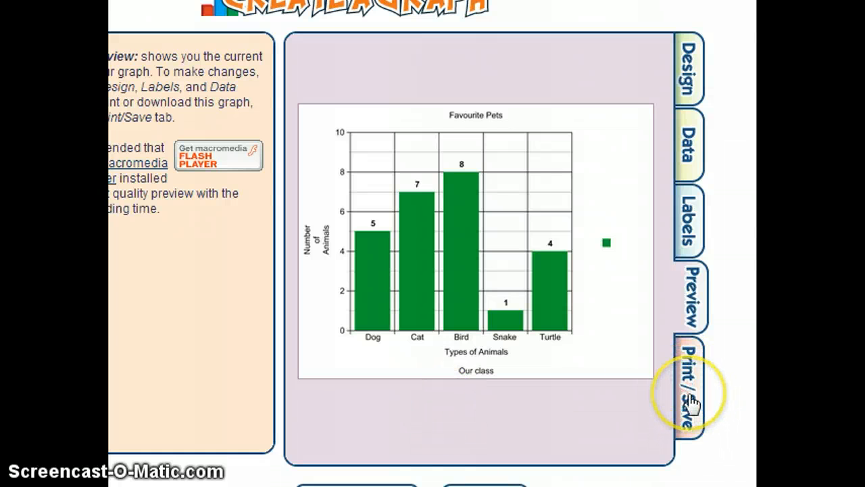
left_click(691, 399)
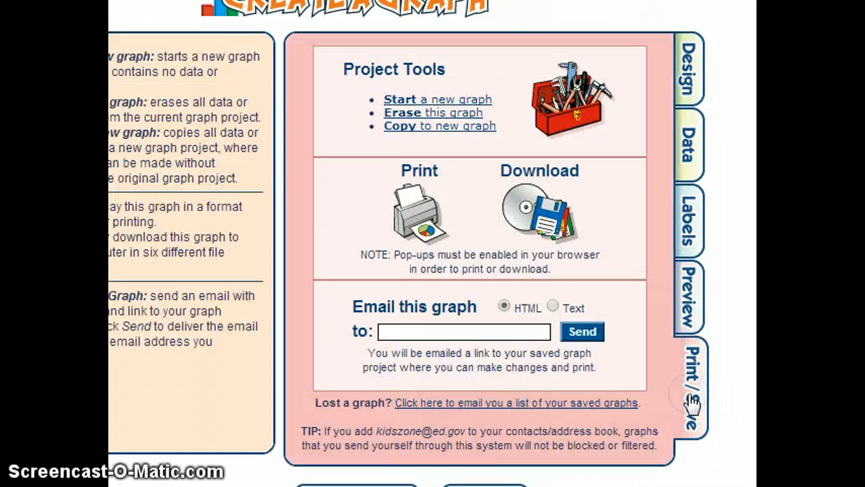
left_click(442, 329)
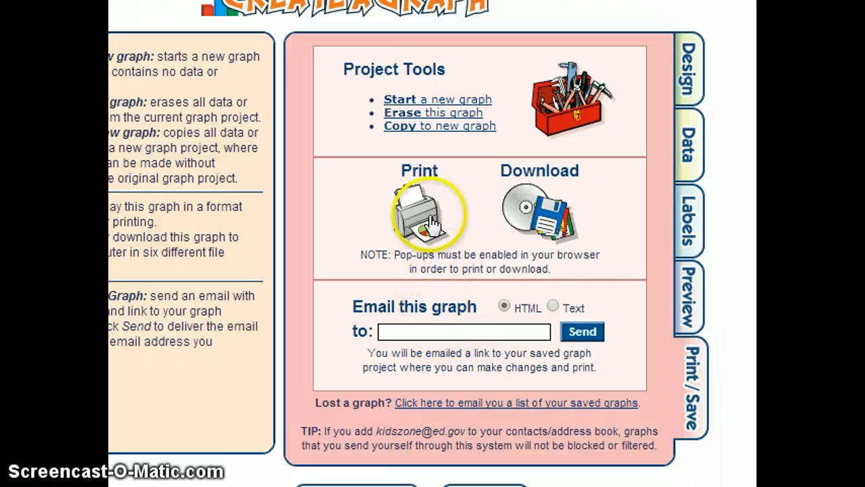